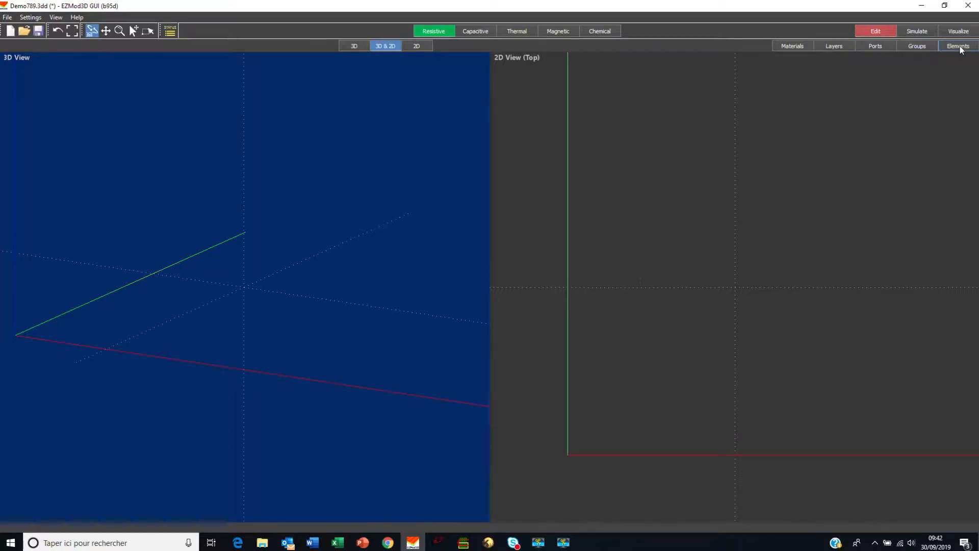
- Draw a rectangle element on Layer2 from the origin, about 96 by 88 µm, in the 2D top view
click(959, 46)
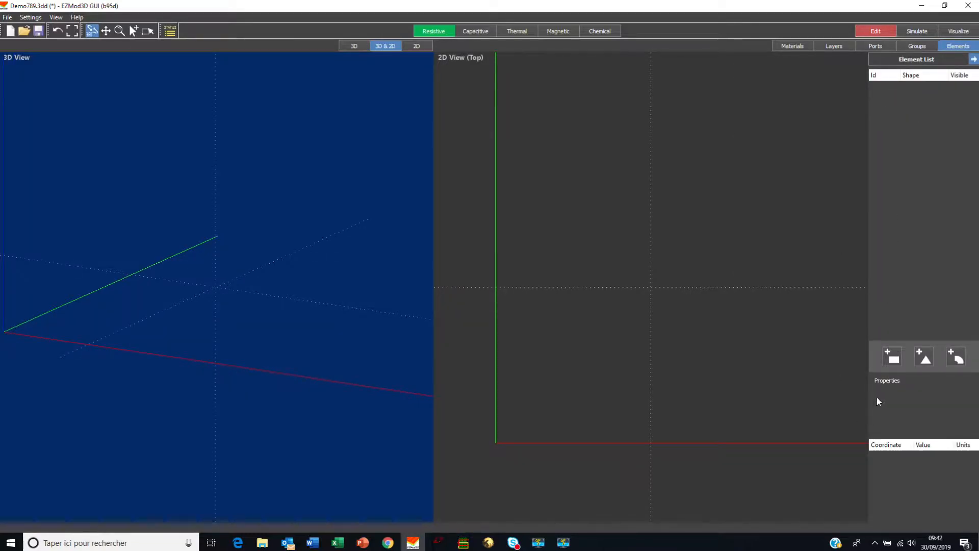
click(893, 358)
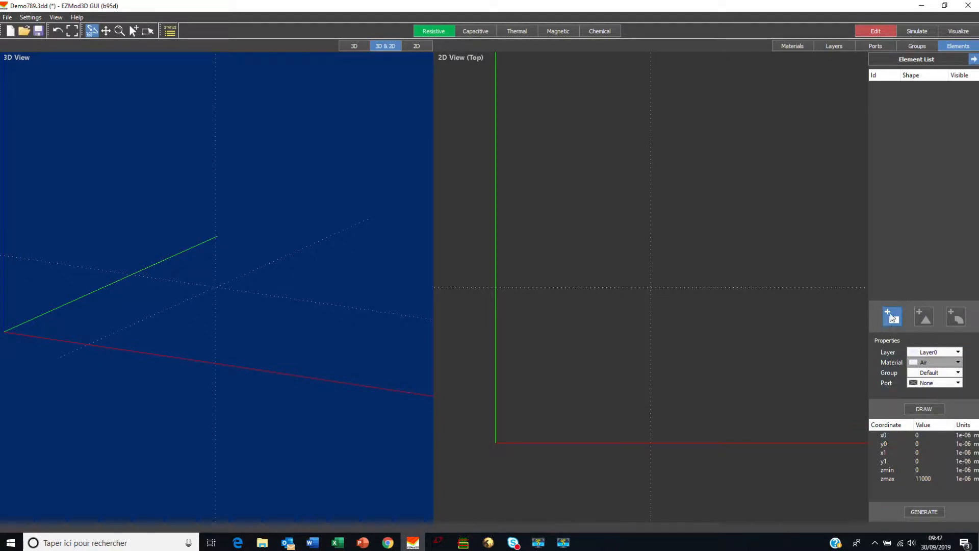
click(958, 353)
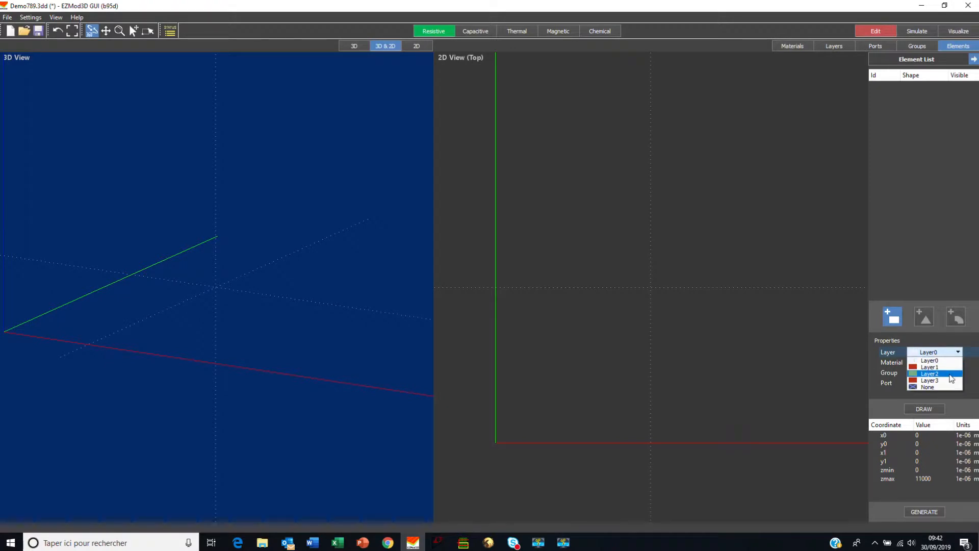
click(951, 374)
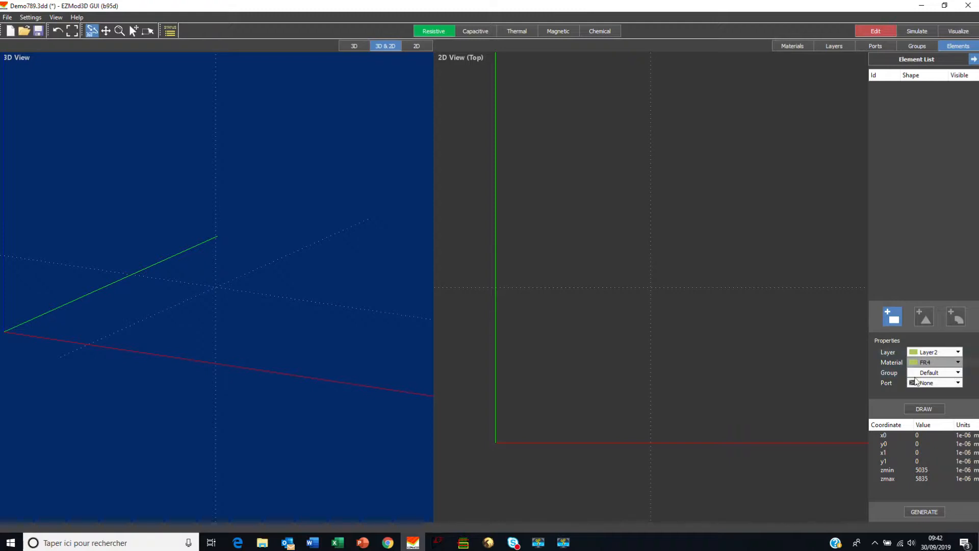
click(929, 410)
click(923, 409)
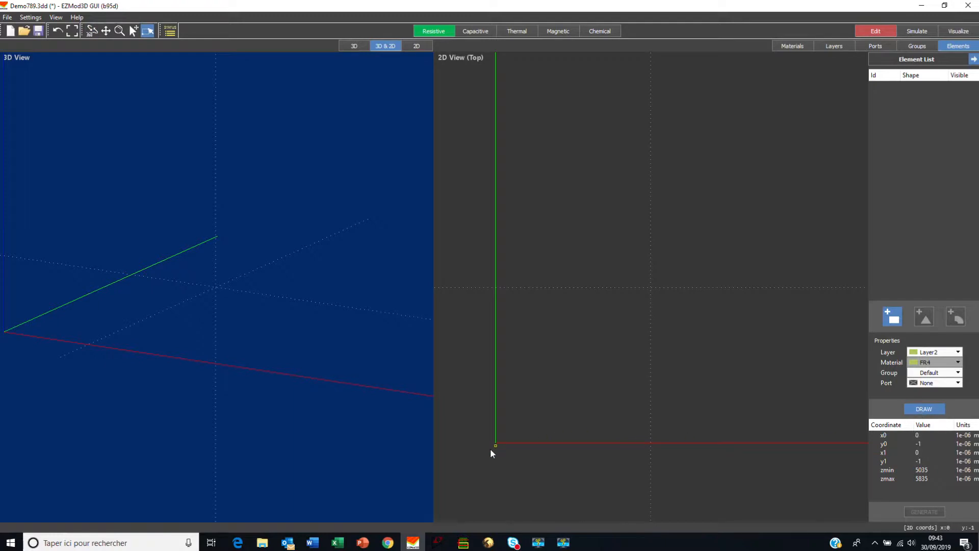
drag(495, 442, 794, 168)
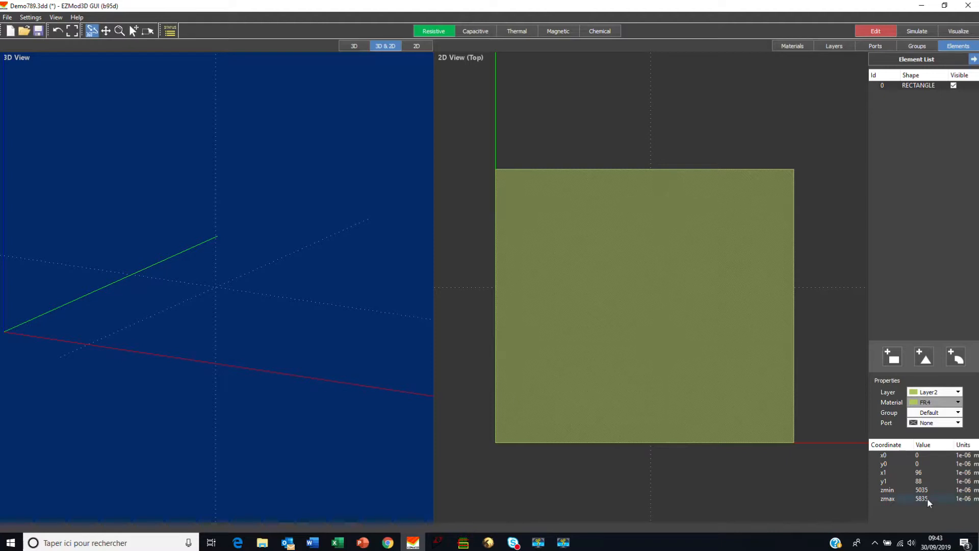
- Resize the Layer2 rectangle by setting x1 and y1 to 20000, and fit the model in both views
double_click(919, 474)
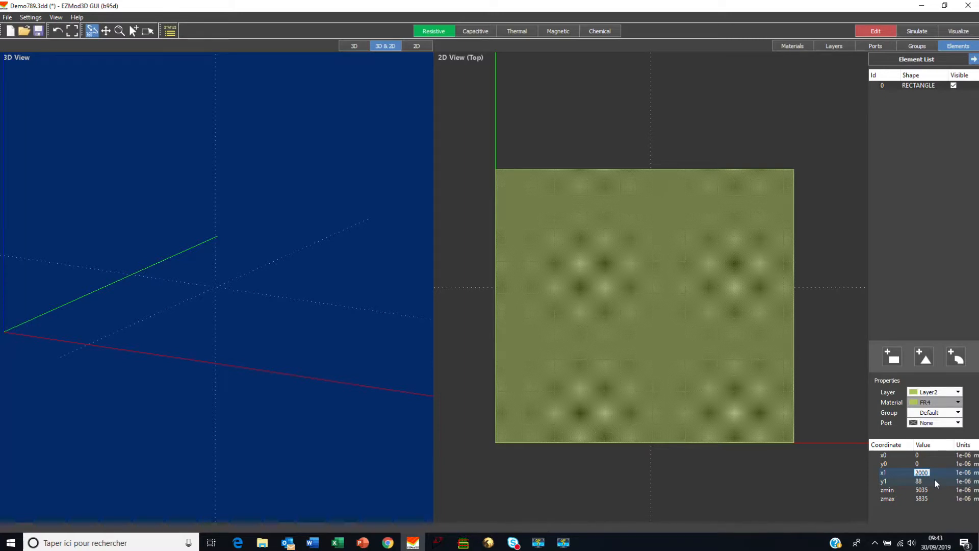
text(20000)
key(Return)
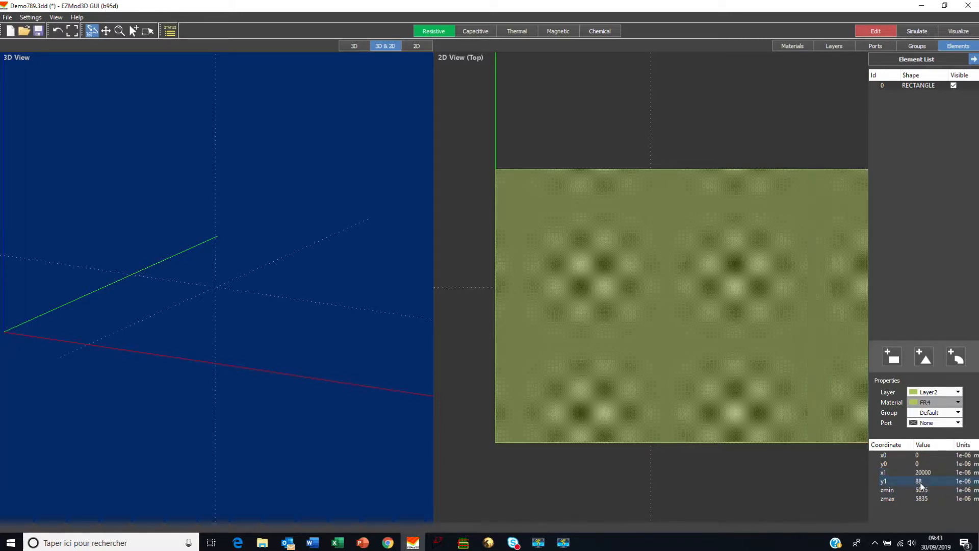
double_click(918, 480)
text(20000)
key(Return)
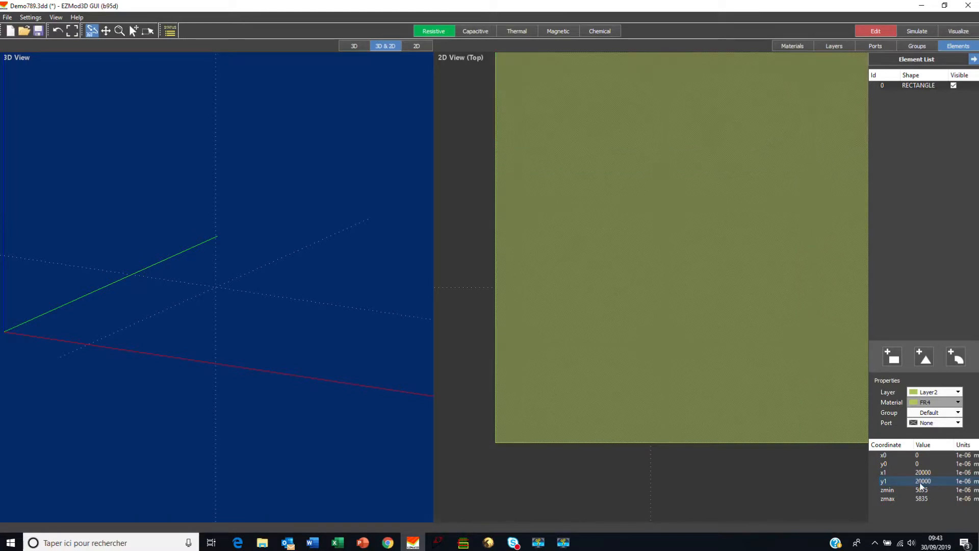
click(72, 31)
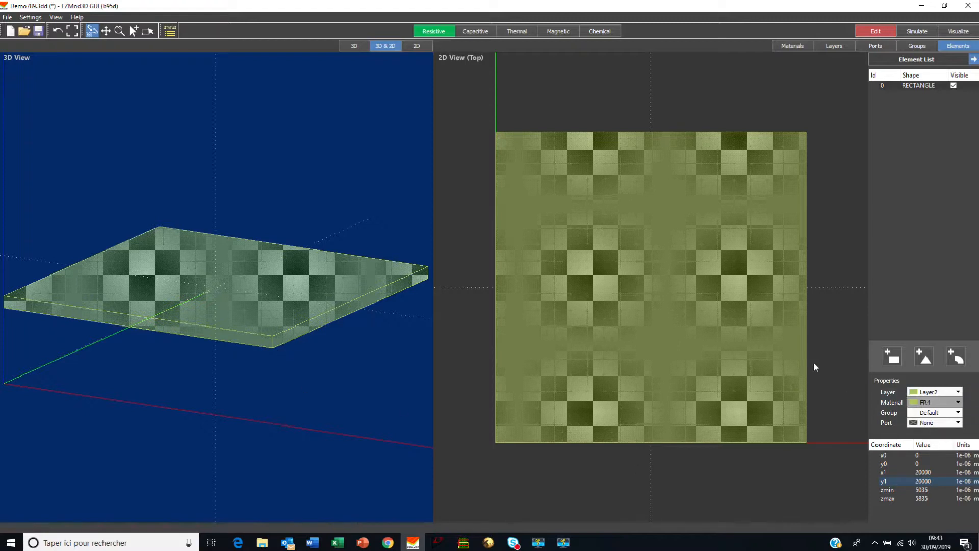
- Draw a vertical rectangle on copper Layer3 across the full board, from about x 4005 to x 7595
click(894, 359)
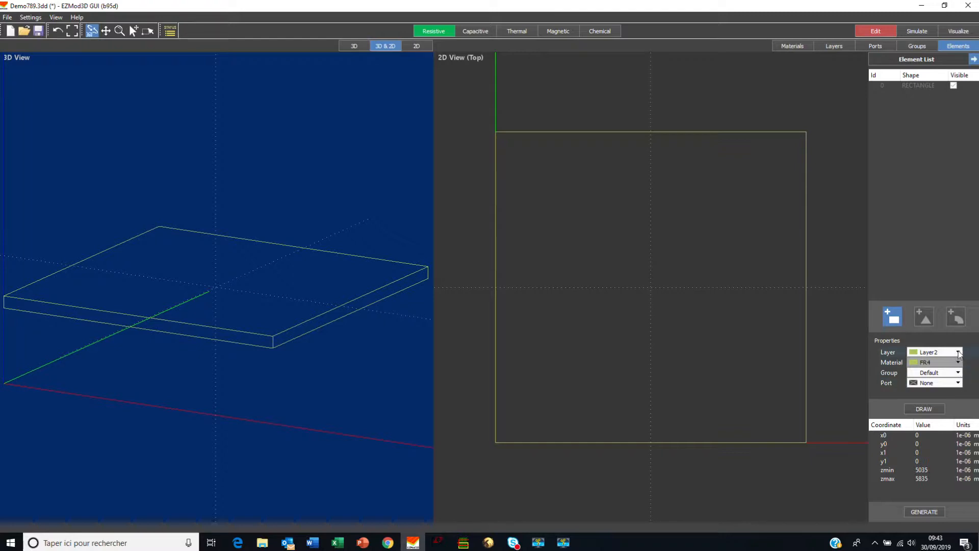
click(958, 352)
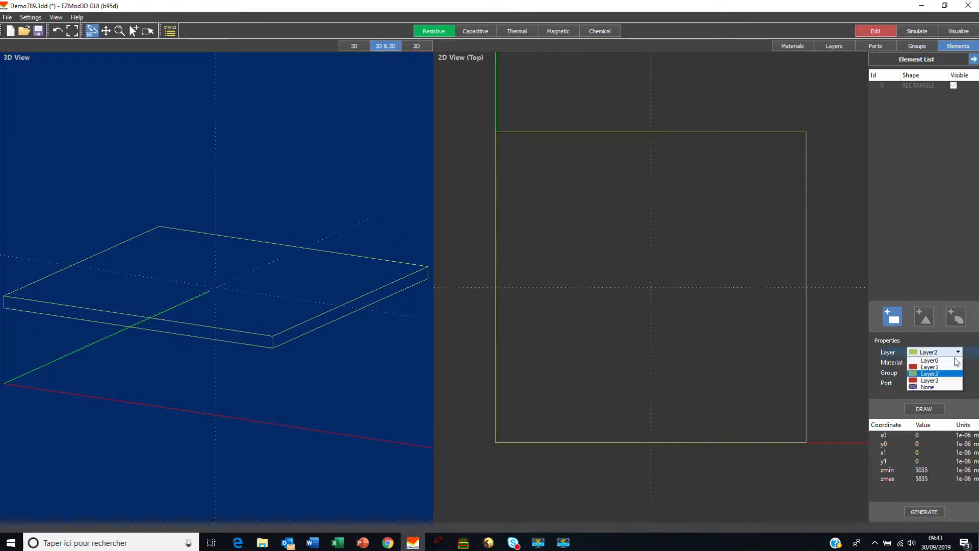
click(938, 380)
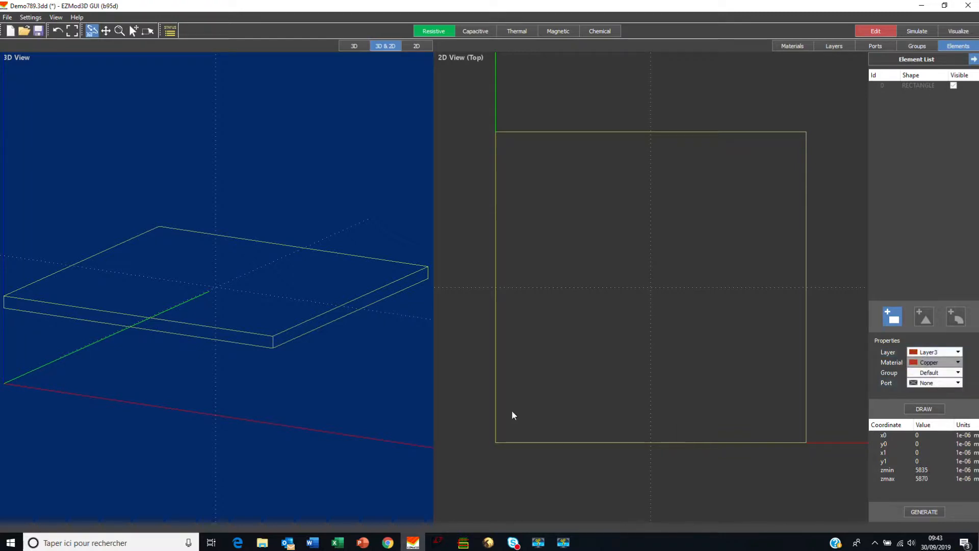
click(924, 409)
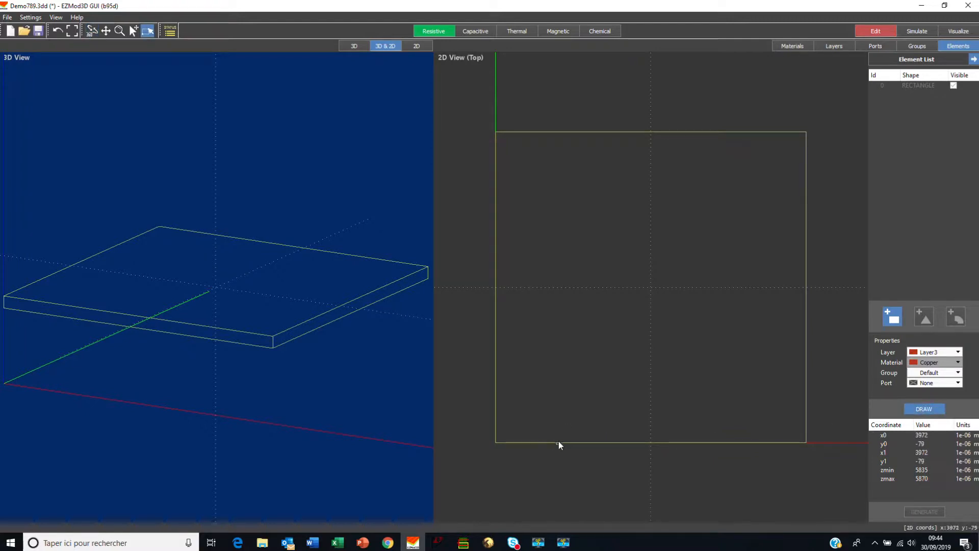
drag(558, 442, 614, 130)
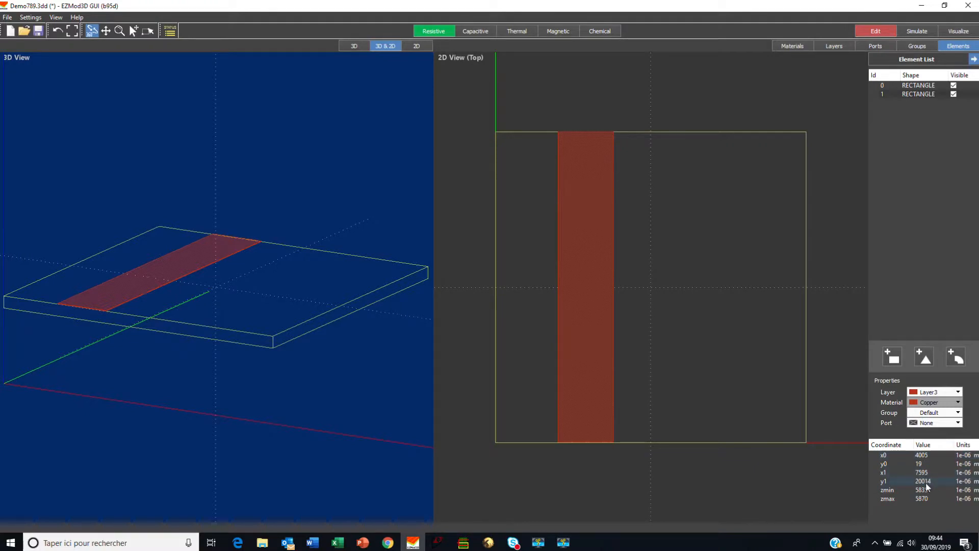
- Align the copper strip with the board edges by setting y0 to 0 and y1 to 20000
double_click(919, 462)
text(0)
key(Return)
double_click(926, 481)
text(20000)
key(Return)
- Set the snap grid's xy multiplier to 100
click(31, 17)
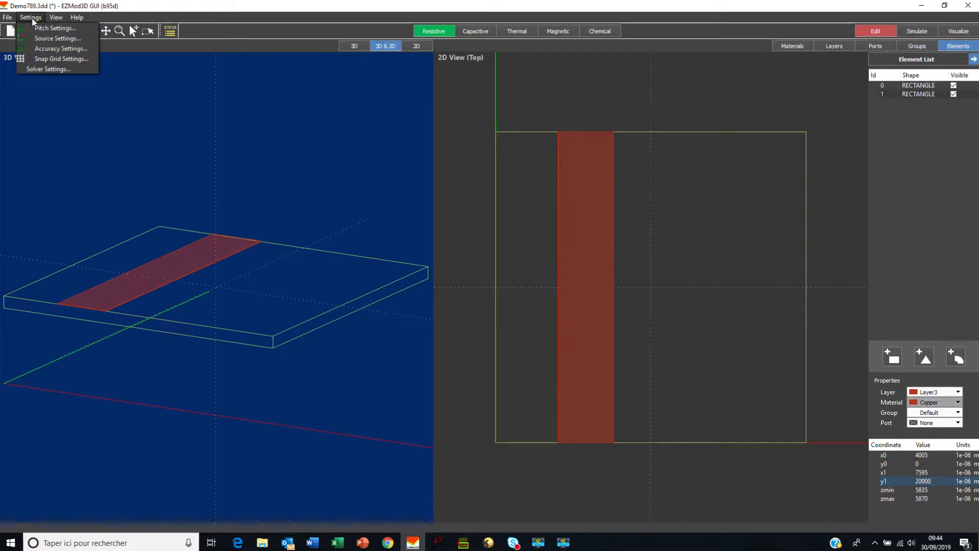
click(57, 58)
click(468, 246)
text(00)
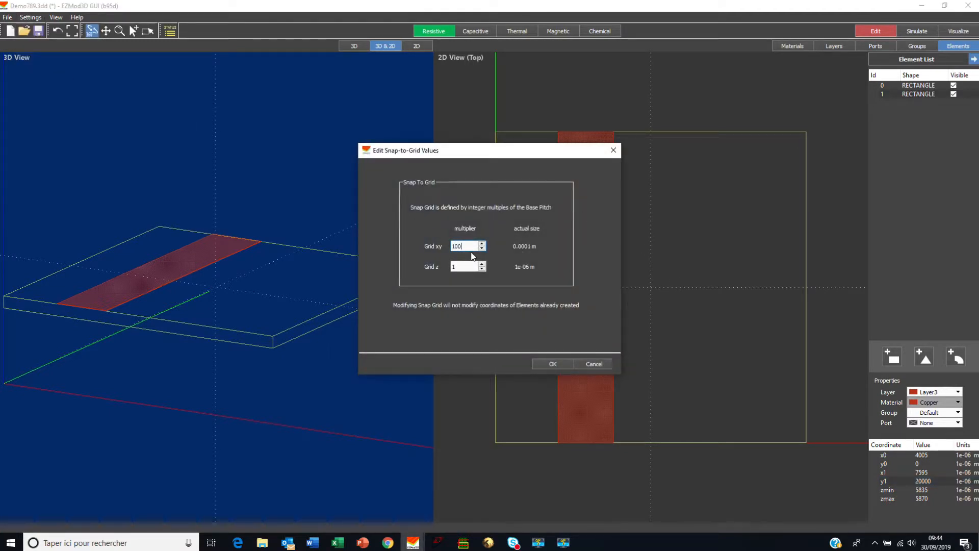
click(553, 364)
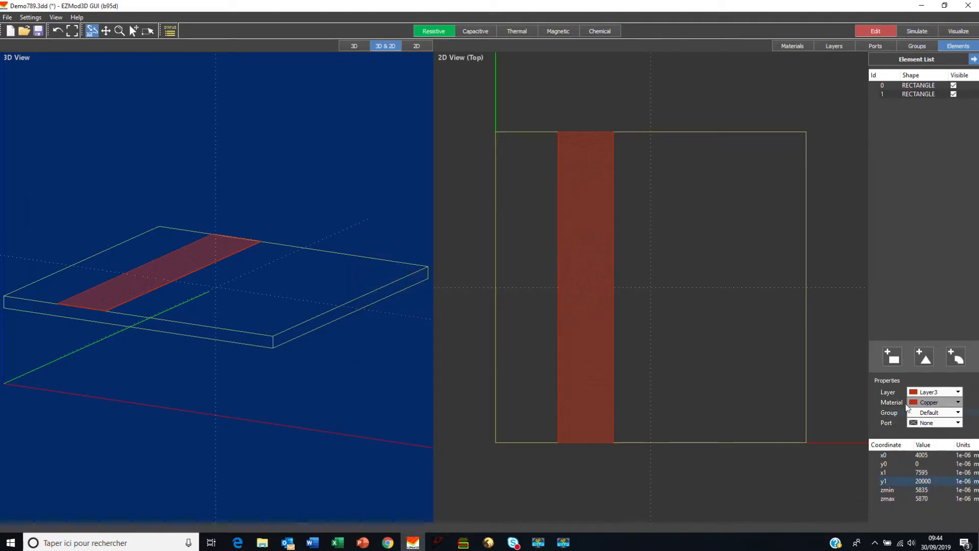
- Draw a horizontal Layer3 copper rectangle from the vertical strip to the board edge, spanning x 7600 to 20000 and y 6600 to 8400
click(896, 359)
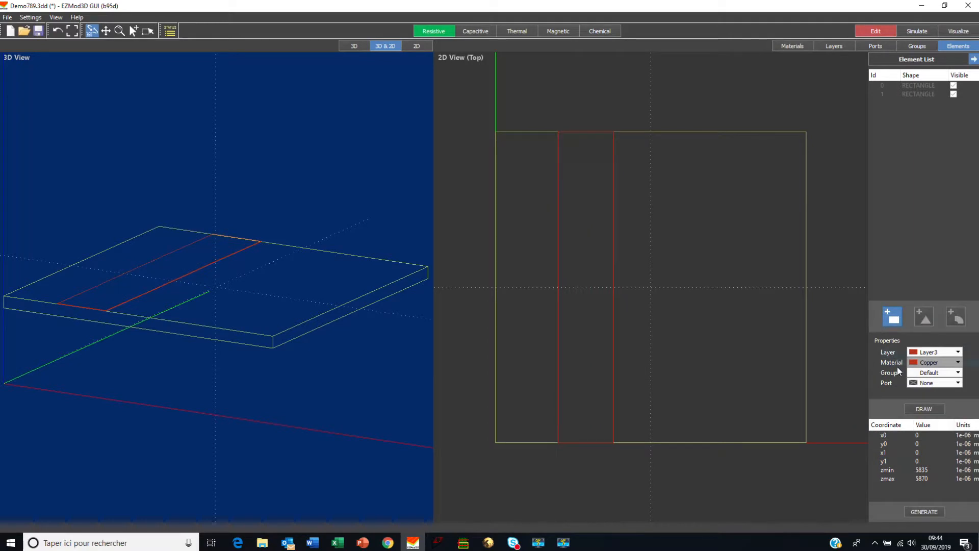
click(923, 408)
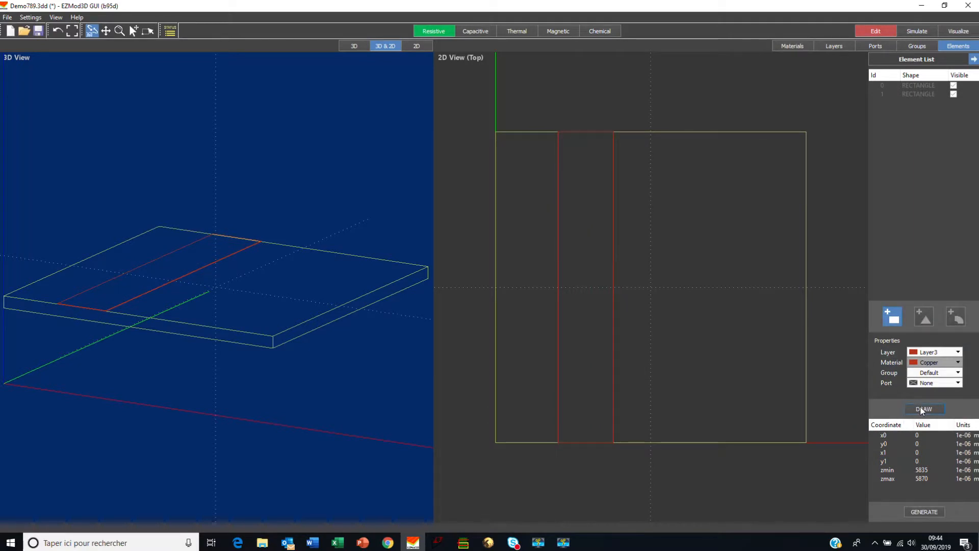
click(613, 311)
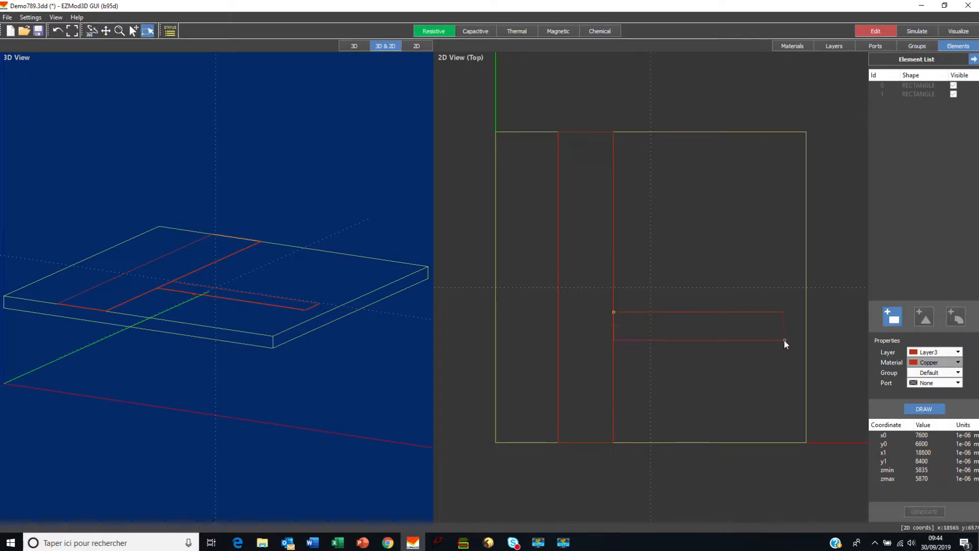
click(805, 339)
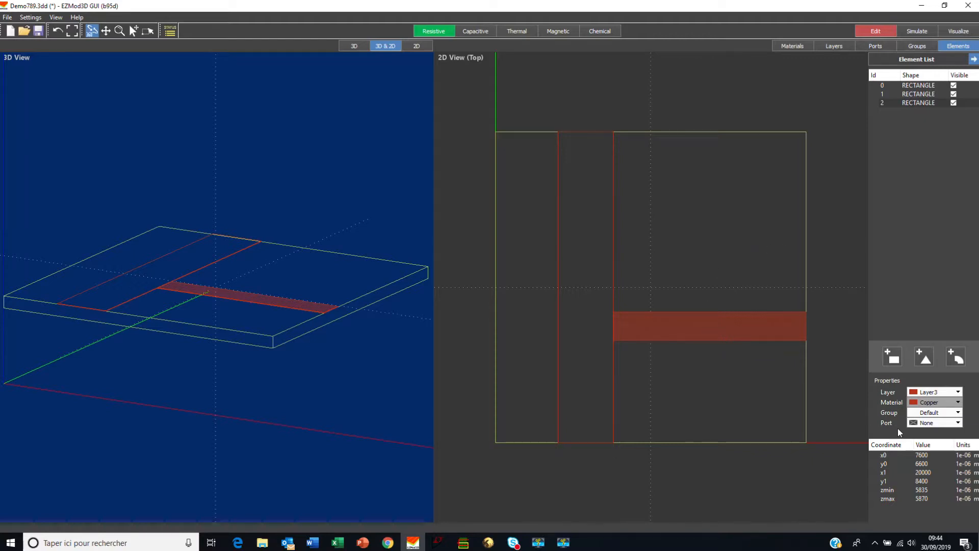
- Draw a narrow Layer3 copper rectangle from the horizontal track down to the board edge, spanning x 12600 to 13200 and y 0 to 6600
click(893, 358)
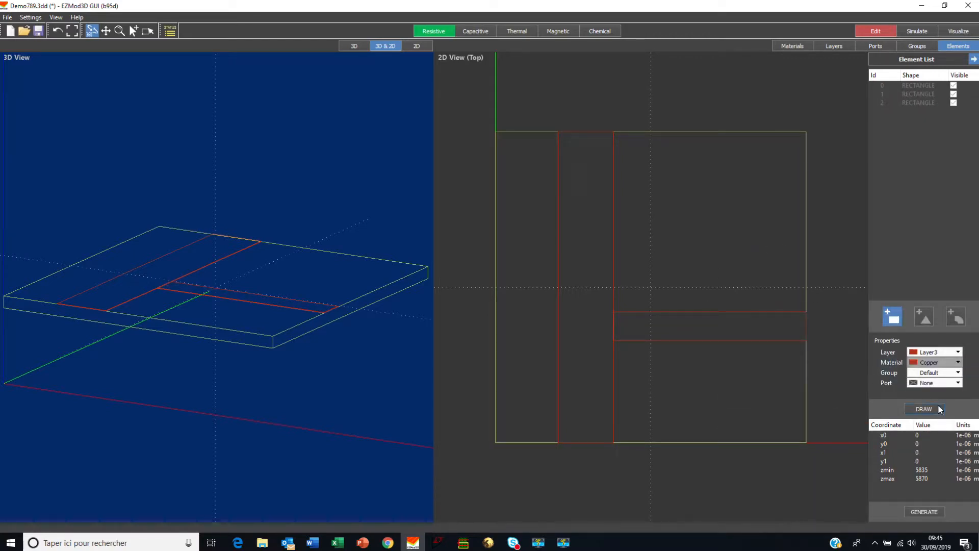
click(924, 408)
click(691, 340)
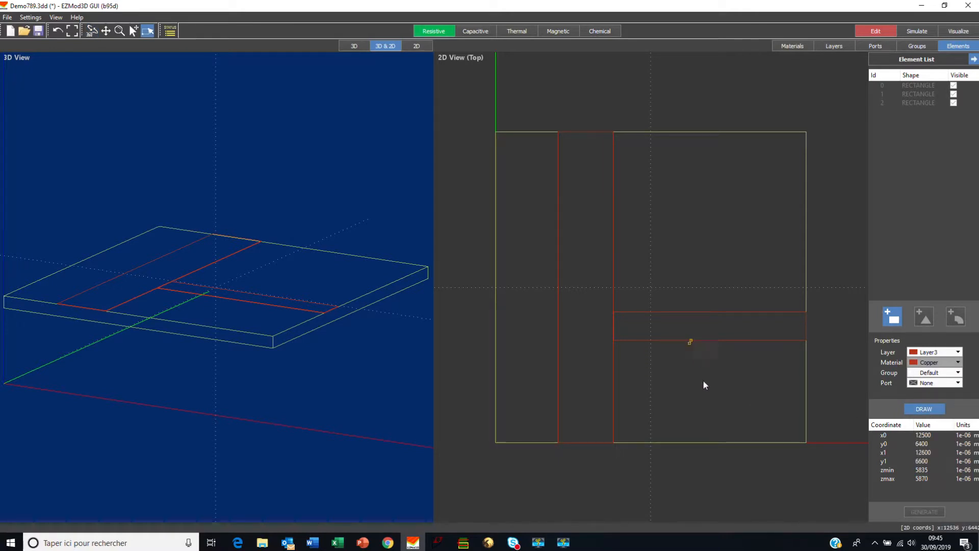
click(701, 442)
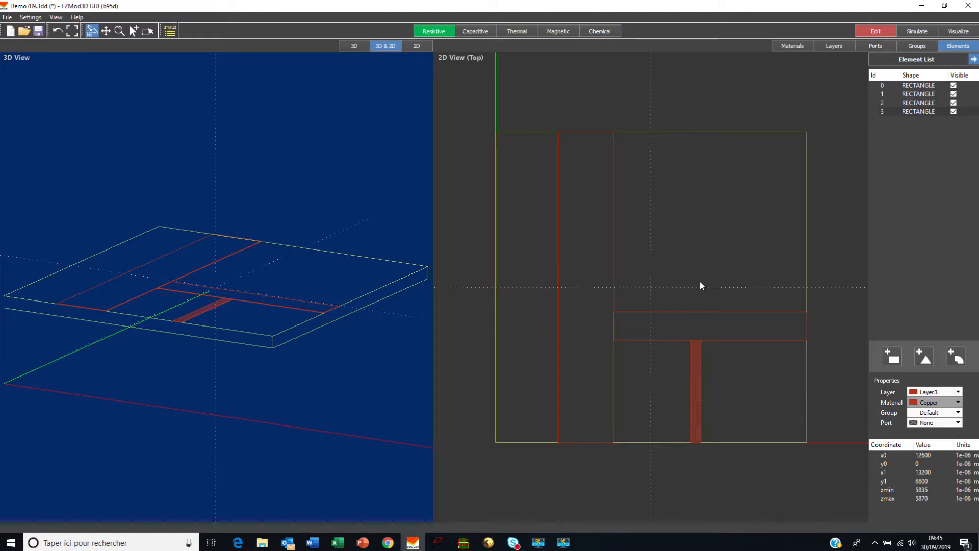
- Set the wide vertical copper strip's x0 to 4000 and x1 to 7600
click(932, 86)
click(931, 94)
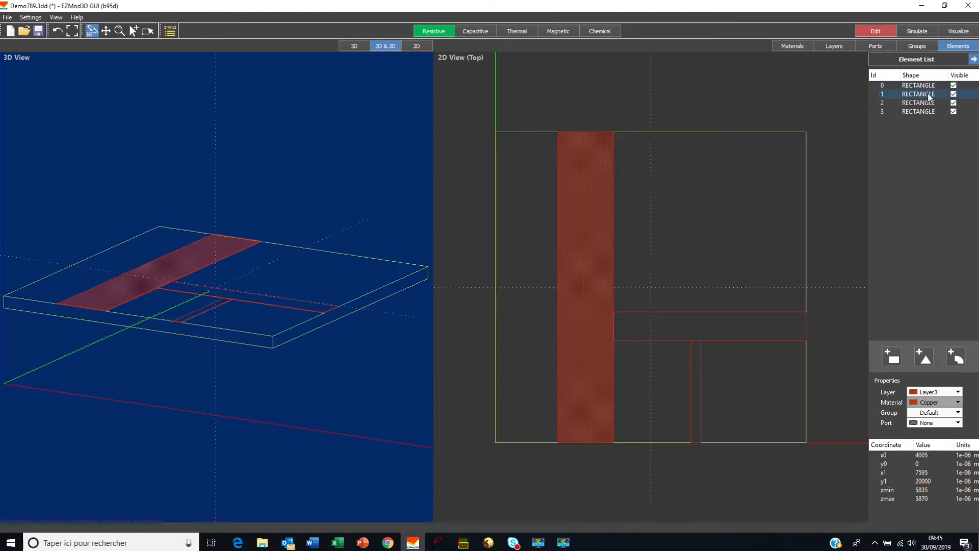
click(923, 455)
click(924, 455)
text(400)
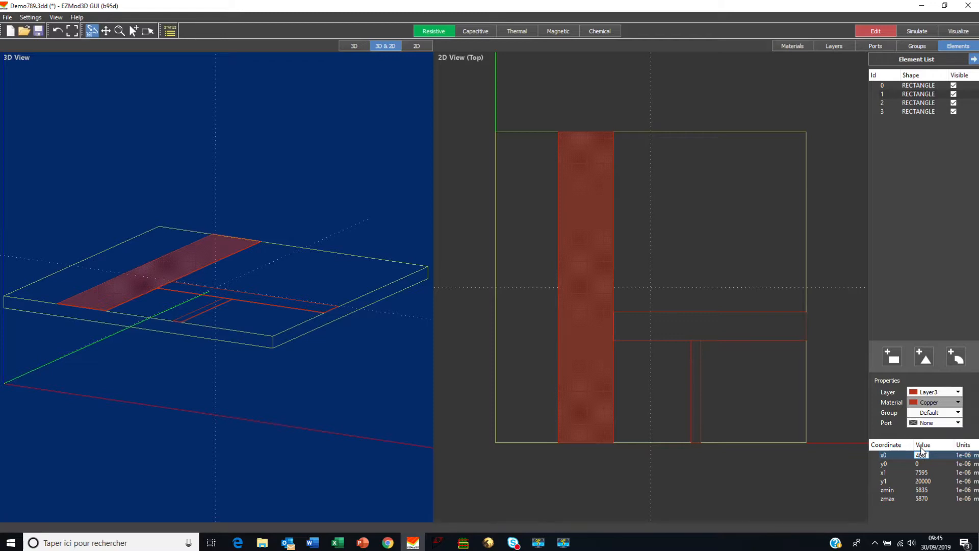
text(0)
double_click(924, 472)
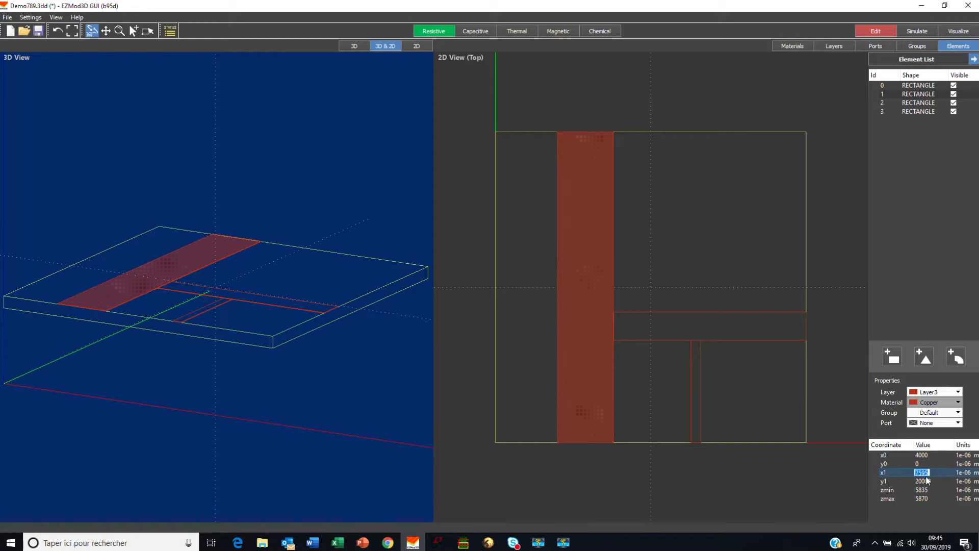
text(7600)
key(Return)
- Draw a 3600 by 200 µm Layer3 rectangle at the y 0 end of the wide strip and assign it the _Reference port
click(893, 359)
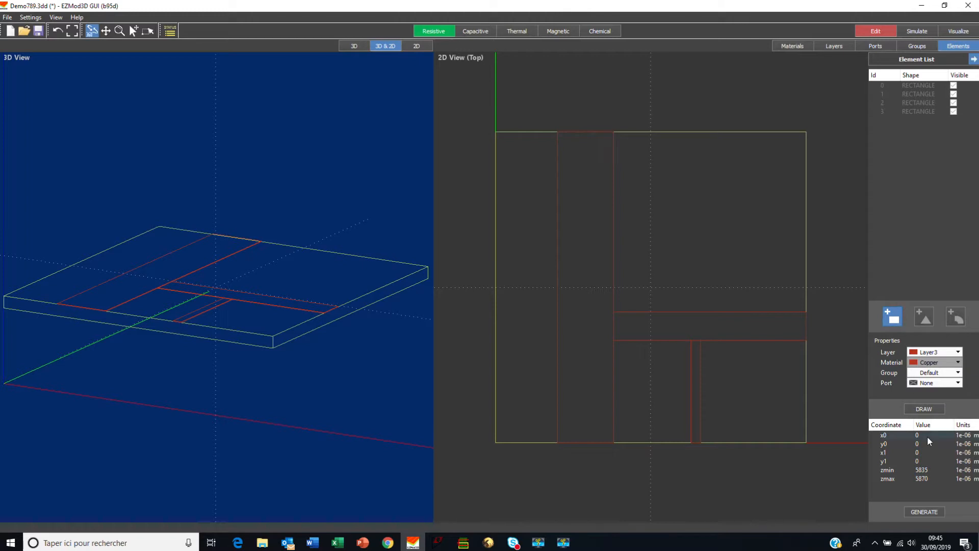
click(923, 409)
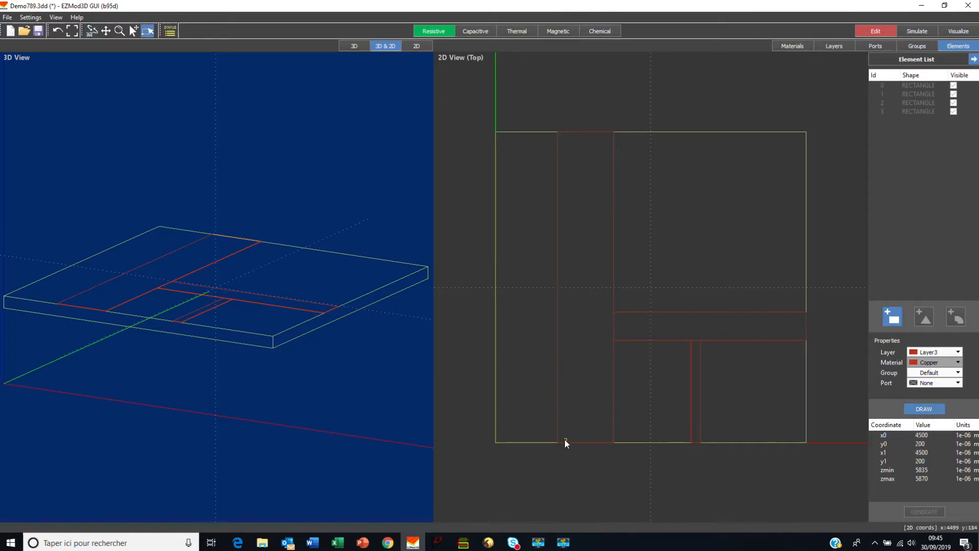
drag(558, 442, 614, 440)
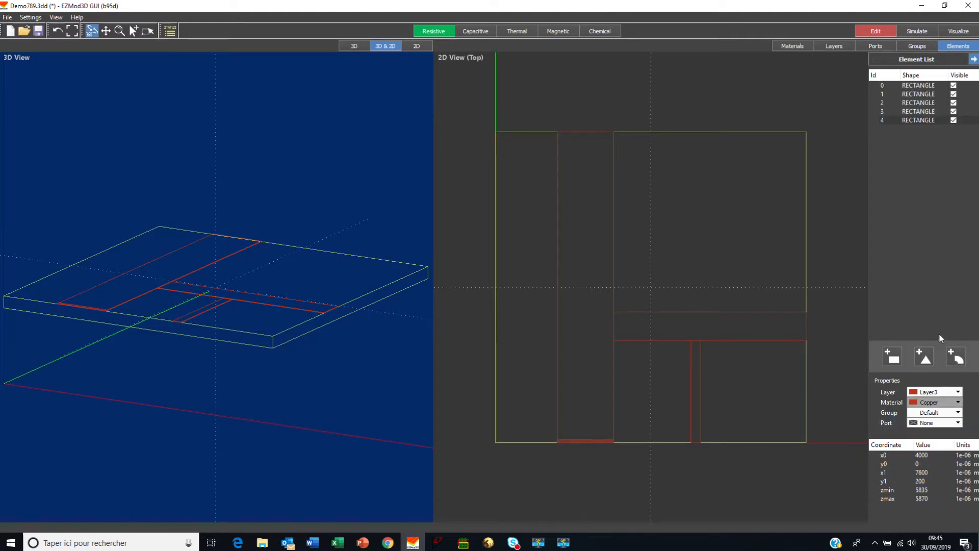
click(930, 121)
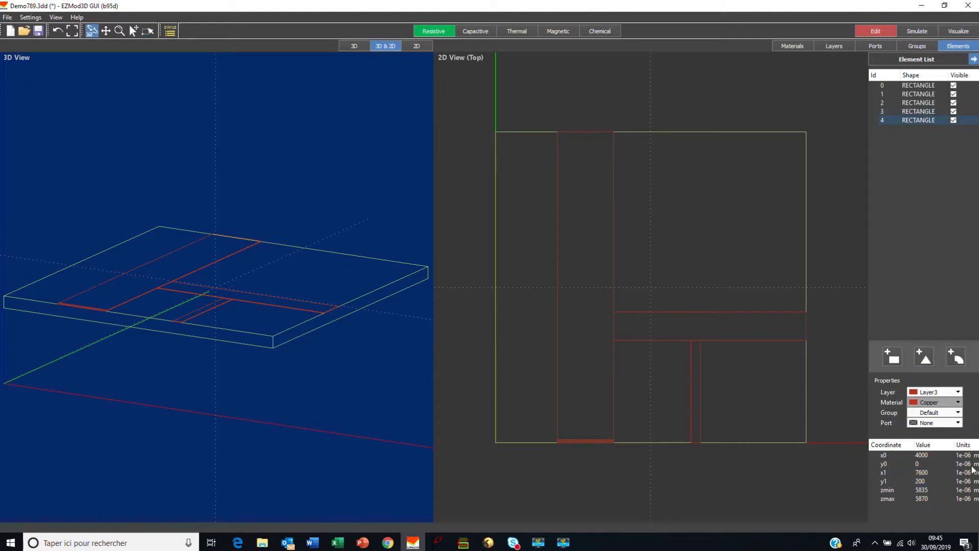
click(934, 423)
click(936, 432)
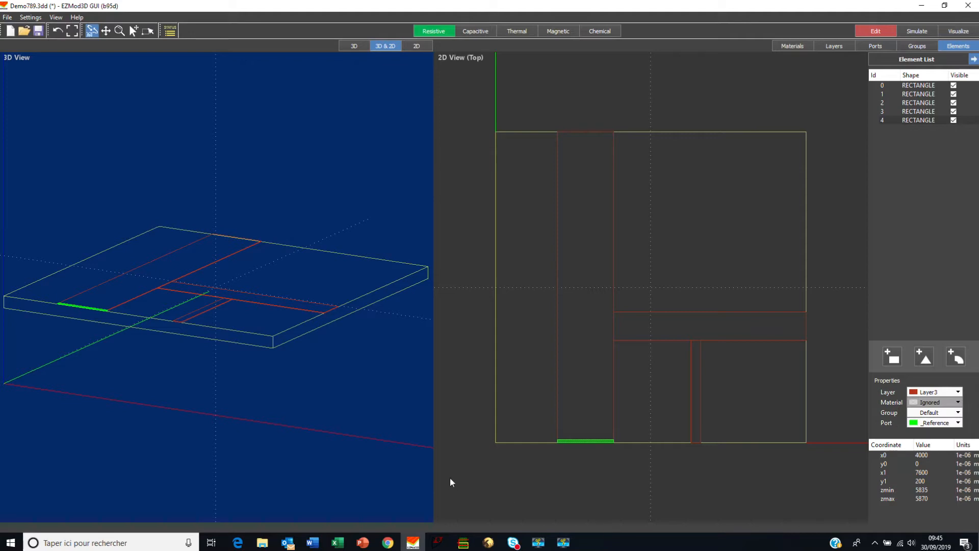
- Draw a 3600 by 200 µm Layer3 rectangle at the y 20000 end of the wide strip and assign it the _Potential1 port
click(896, 358)
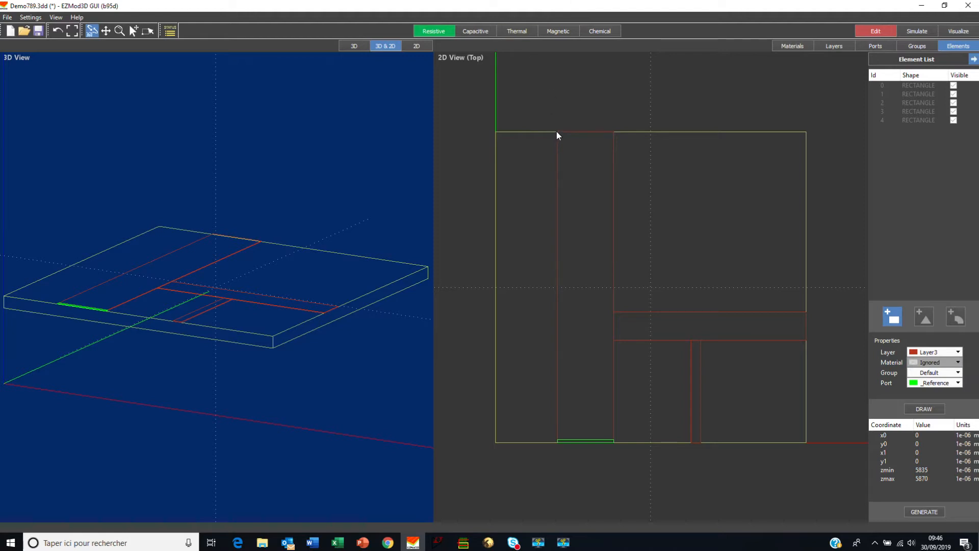
click(924, 408)
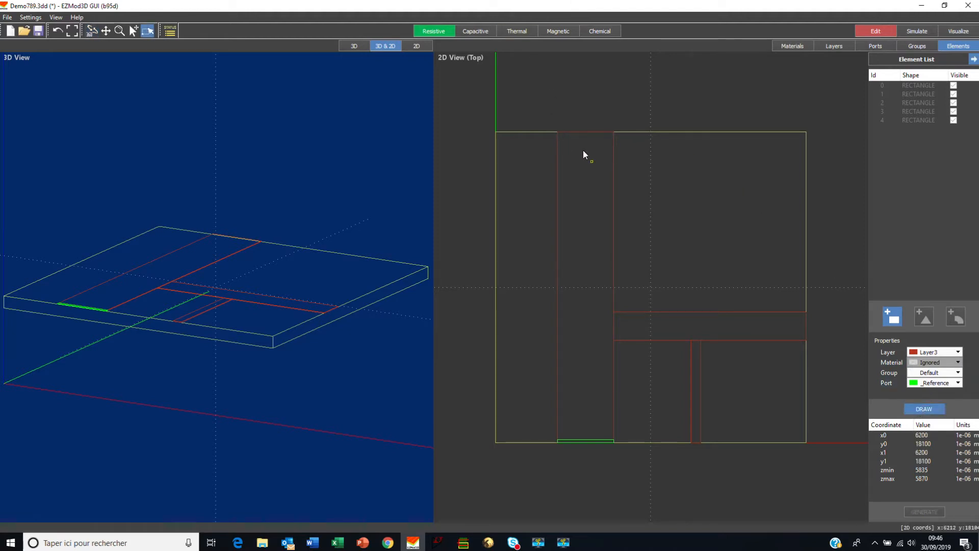
drag(558, 131, 612, 134)
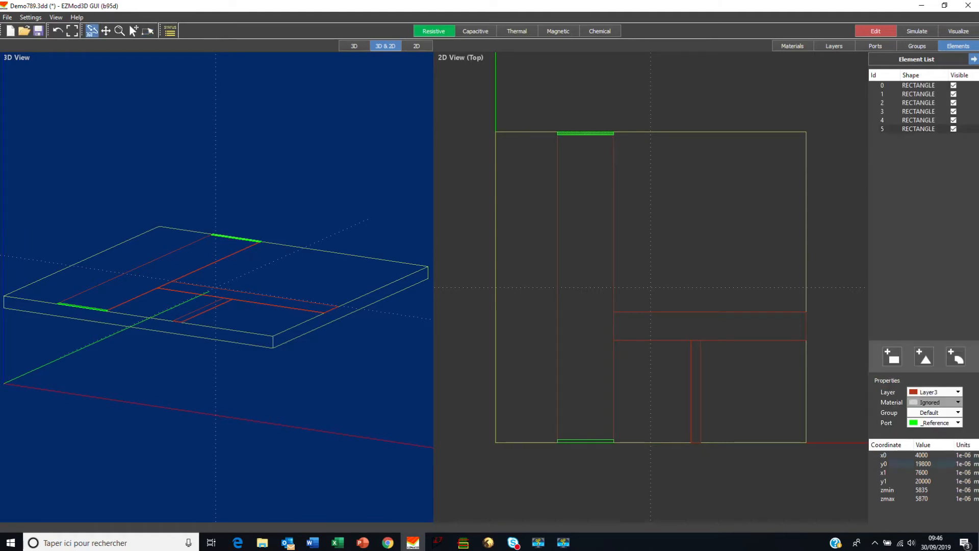
click(957, 422)
click(938, 437)
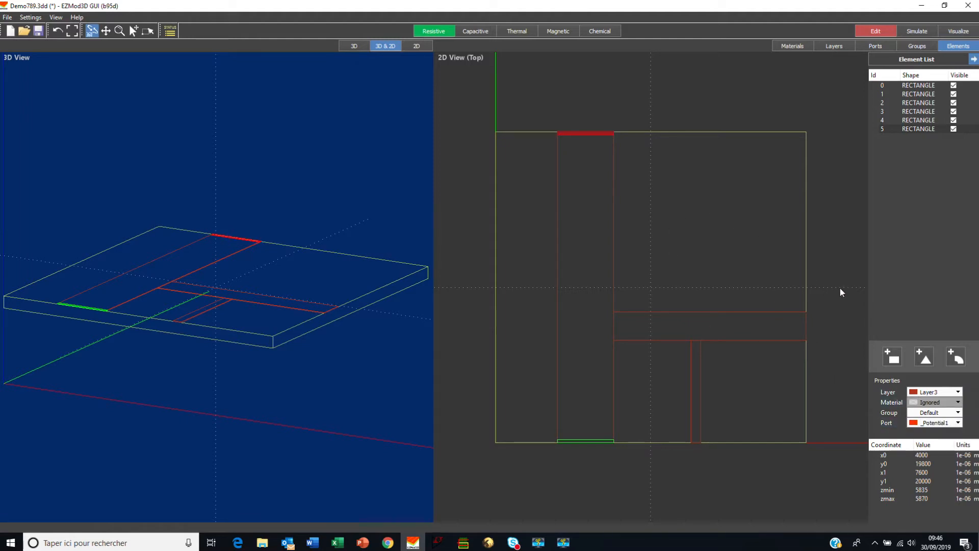
- Draw a 100 by 1800 µm Layer3 rectangle at the x 20000 end of the horizontal track and assign it Port2
click(889, 360)
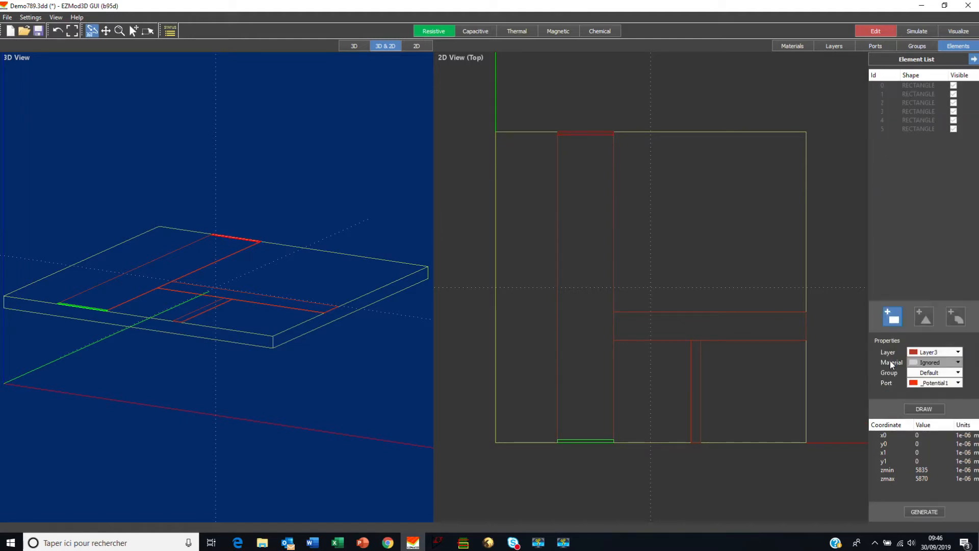
click(929, 409)
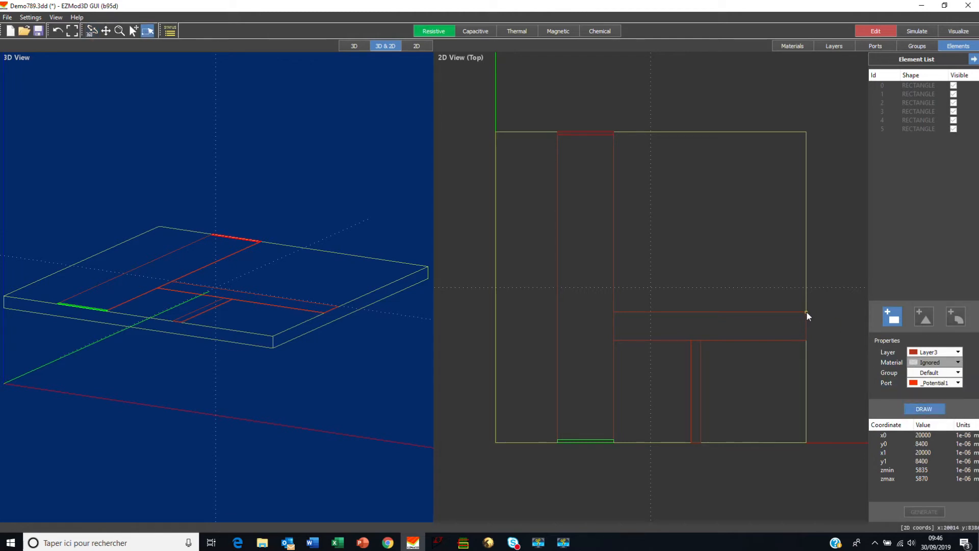
drag(806, 312, 803, 338)
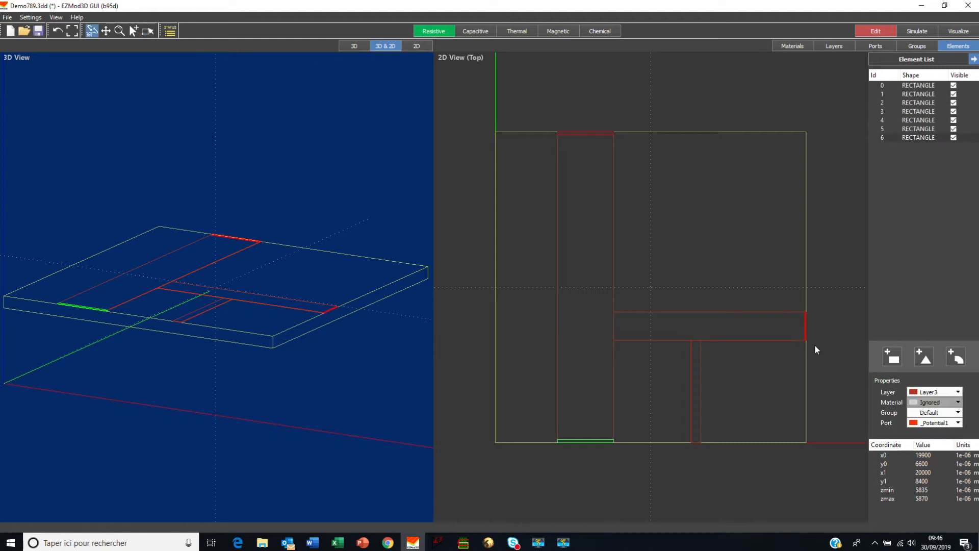
click(958, 423)
click(946, 444)
- Draw a 600 by 100 µm Layer3 rectangle at the narrow track's y 0 end, assign it Port3, and save the model
click(891, 358)
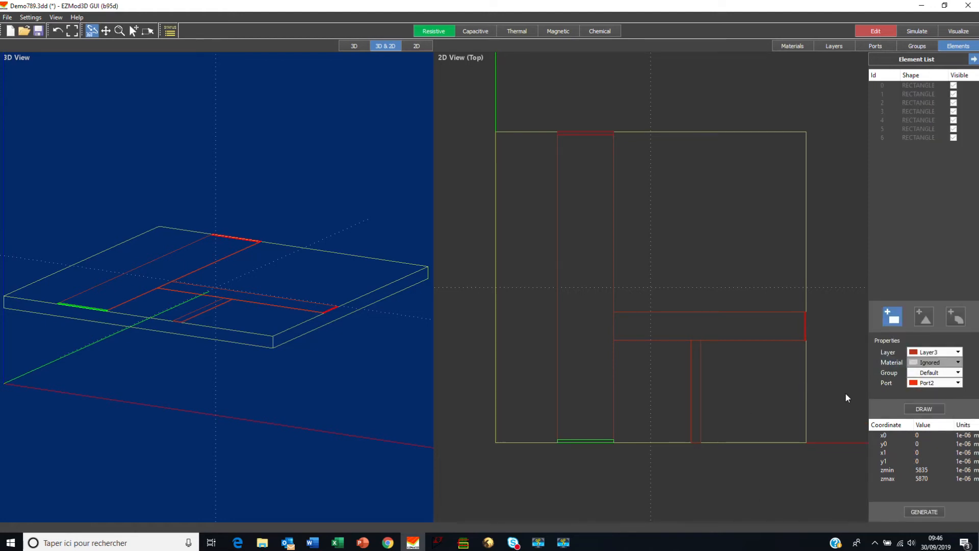
click(923, 408)
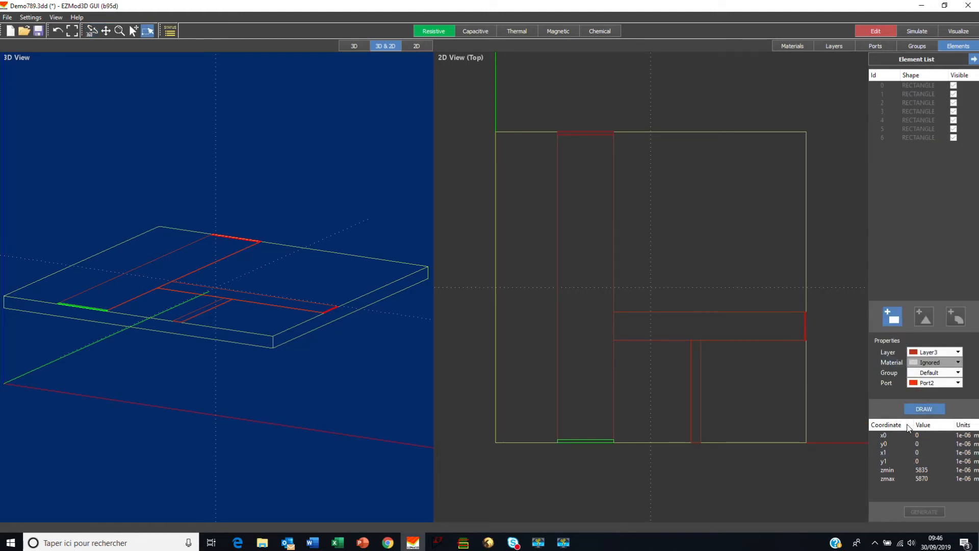
click(691, 442)
click(700, 442)
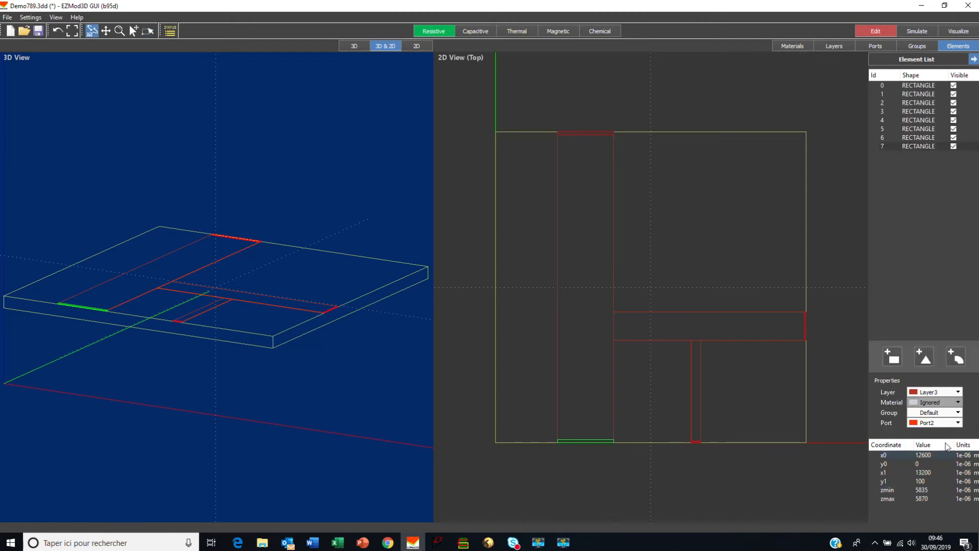
click(958, 423)
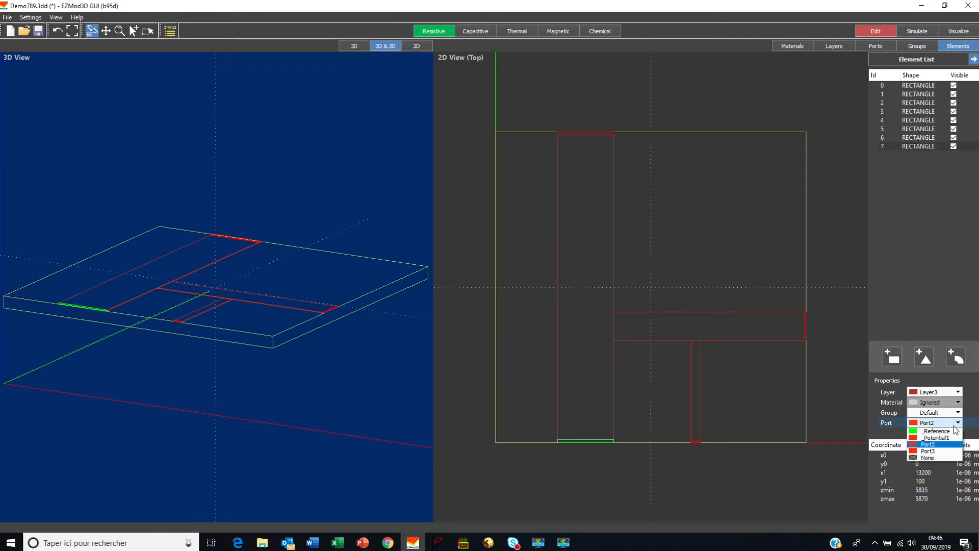
click(938, 451)
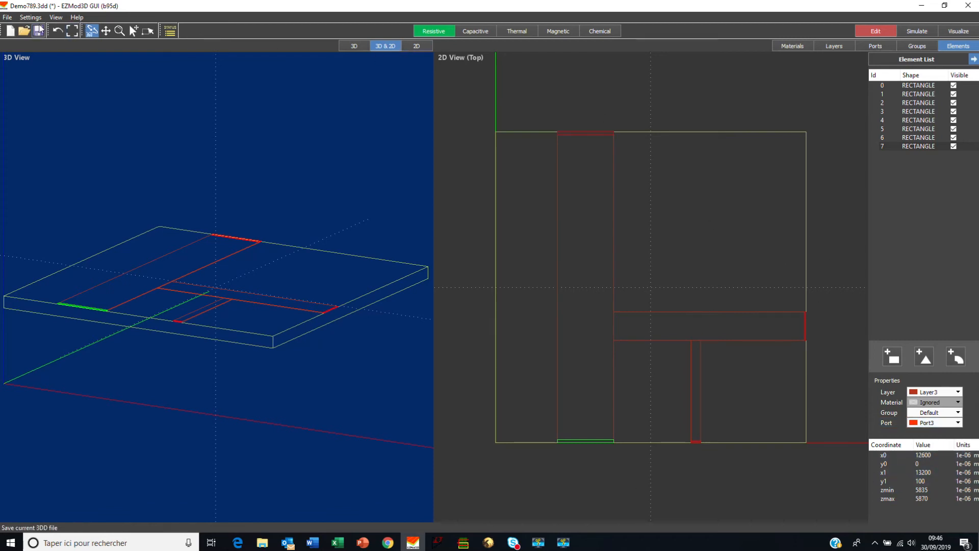
click(38, 31)
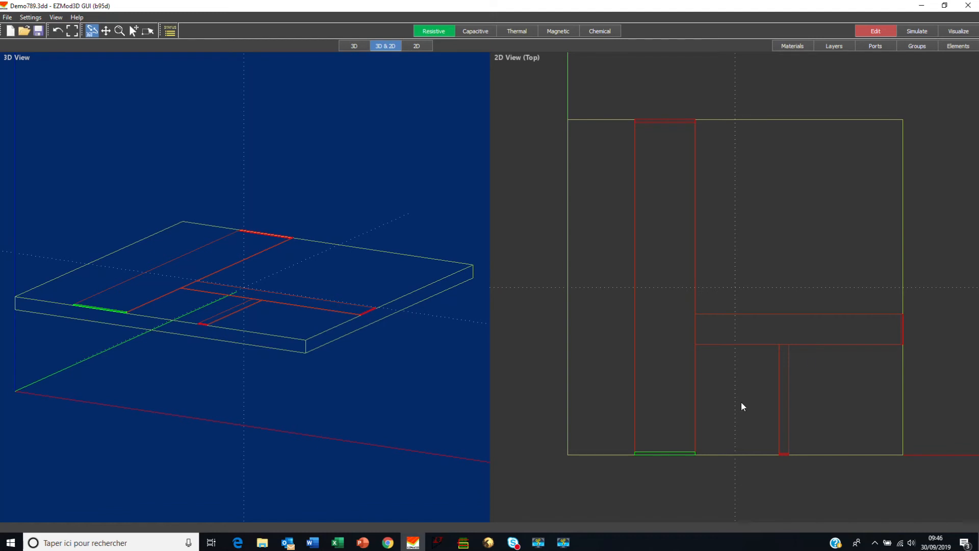